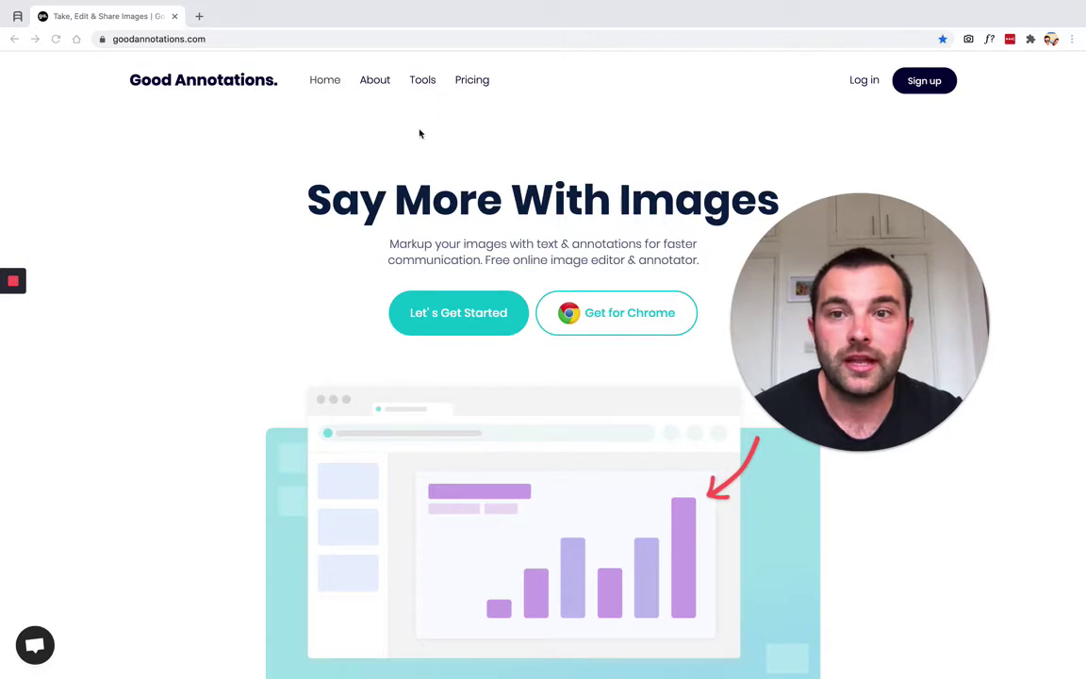
Open the Tools list and scroll down to the Text Tools section to find Add Text To PNG
{"action": "left_click", "coordinate": [423, 83]}
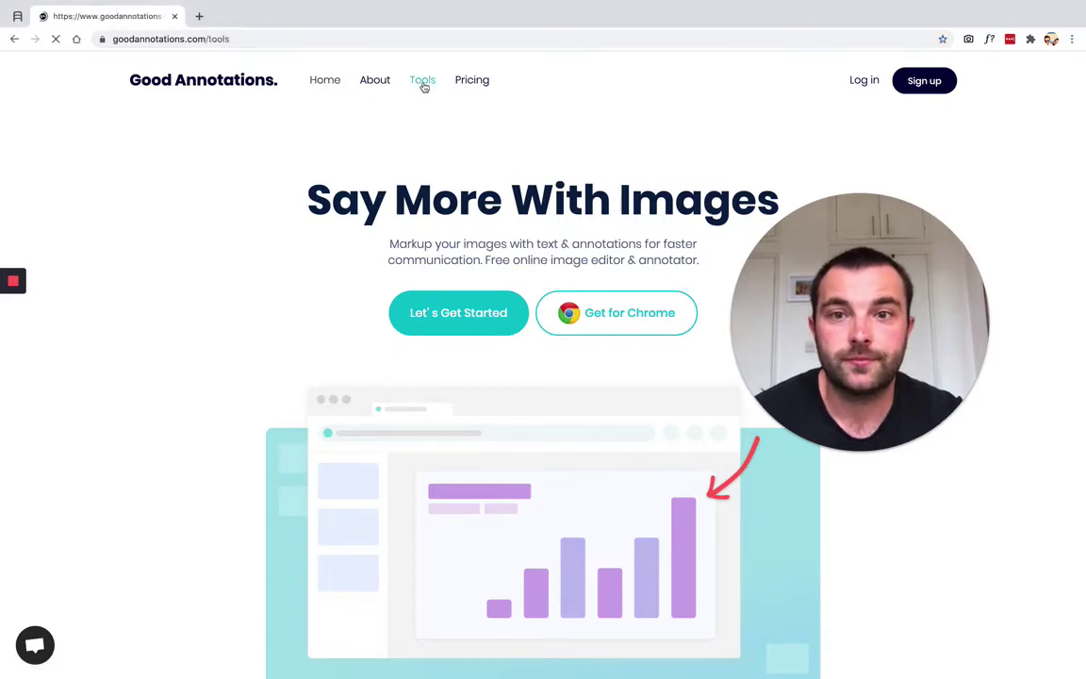
{"action": "scroll", "coordinate": [493, 167], "scroll_direction": "down", "scroll_amount": 5}
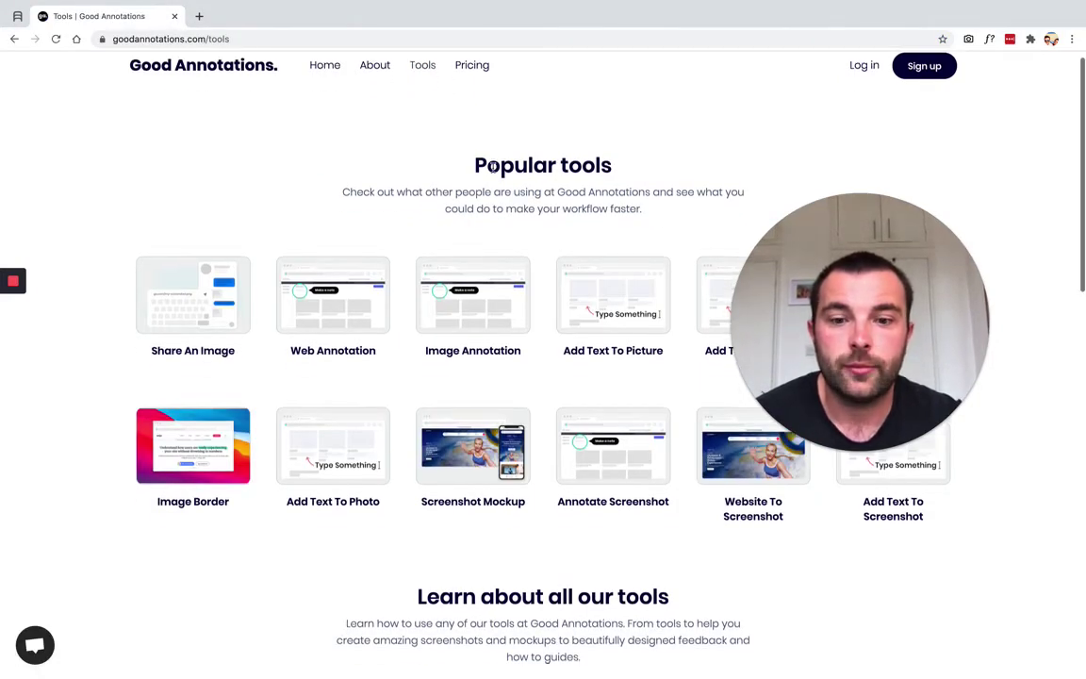
{"action": "scroll", "coordinate": [626, 234], "scroll_direction": "down", "scroll_amount": 2}
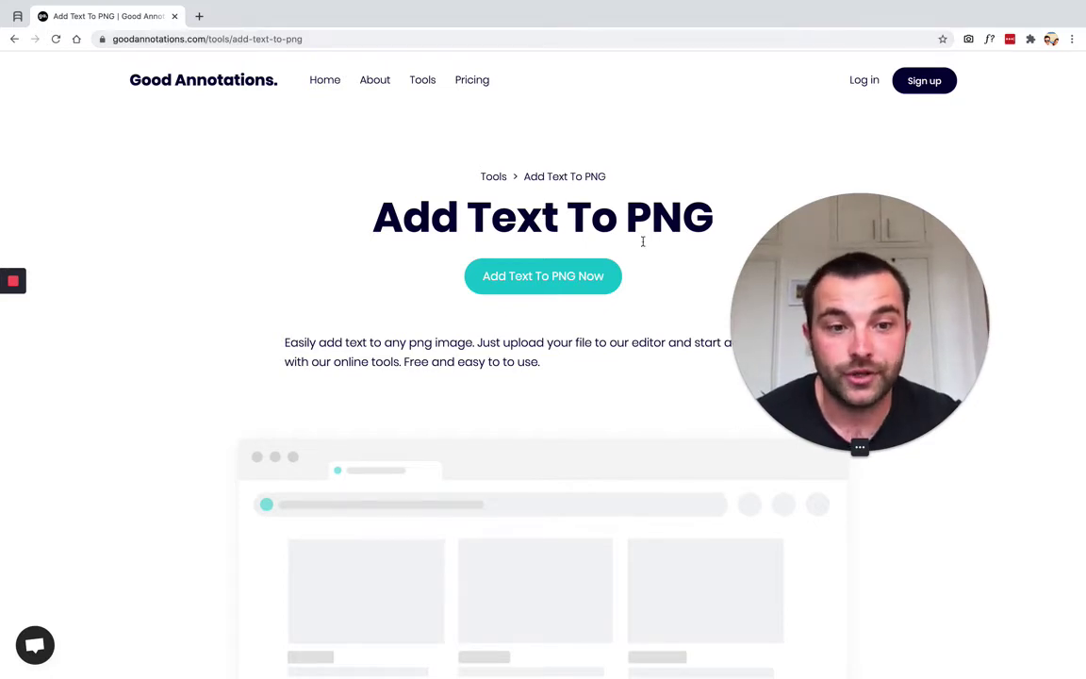
Start Add Text To PNG and upload the unsplash building photo from Downloads
{"action": "left_click", "coordinate": [520, 290]}
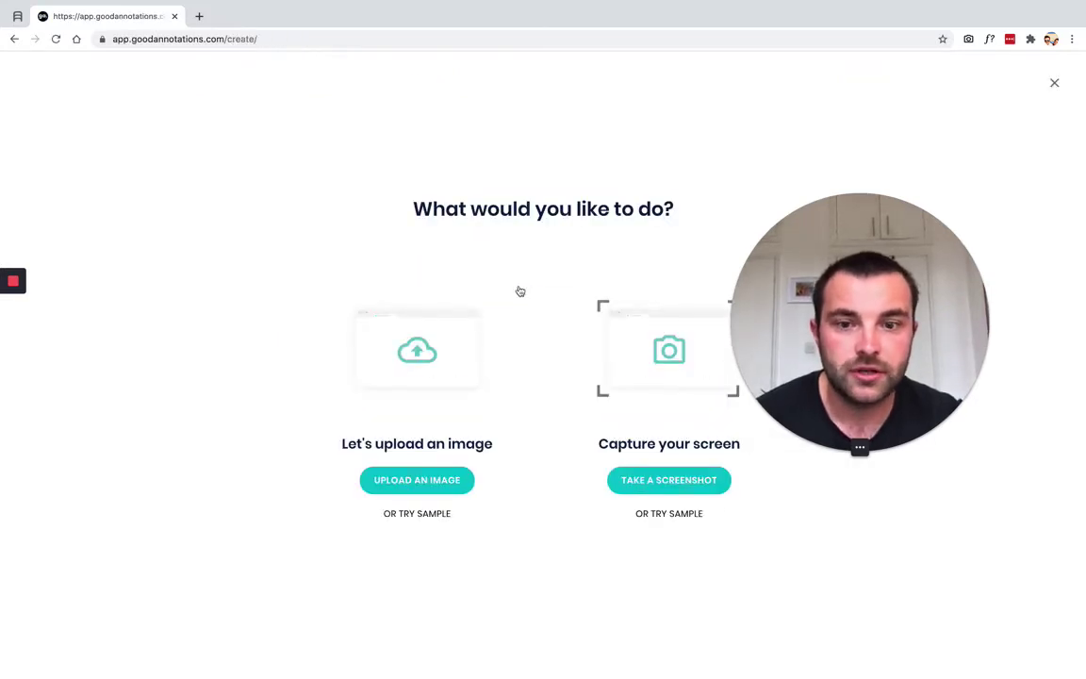
{"action": "left_click", "coordinate": [429, 376]}
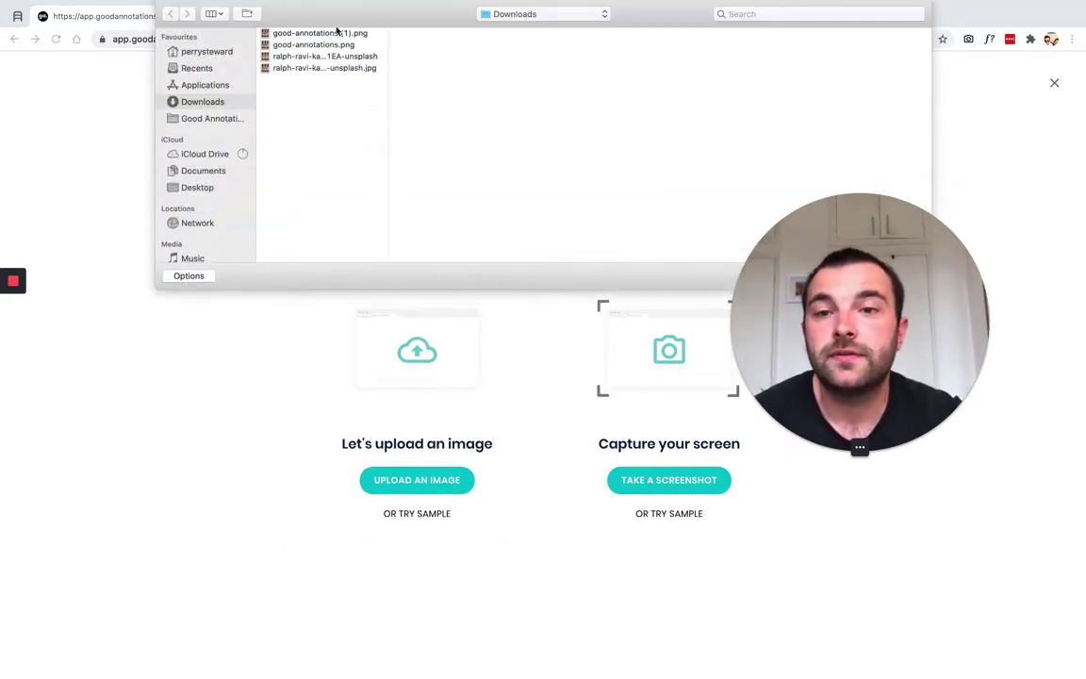
{"action": "left_click", "coordinate": [271, 57]}
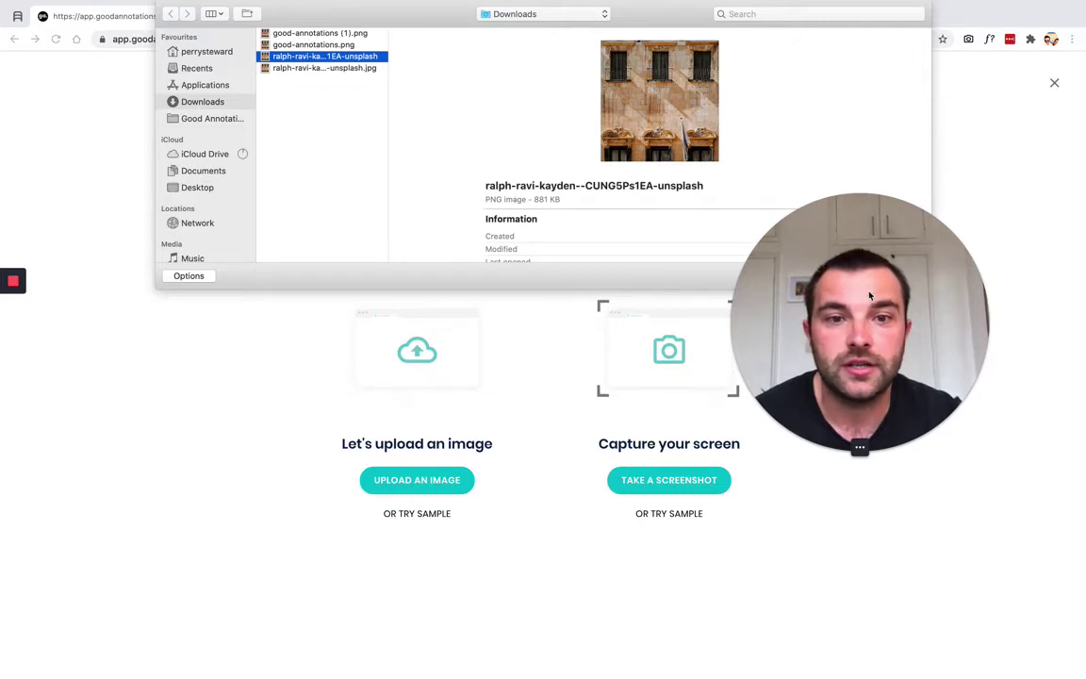
{"action": "left_click_drag", "start_coordinate": [868, 302], "coordinate": [905, 516]}
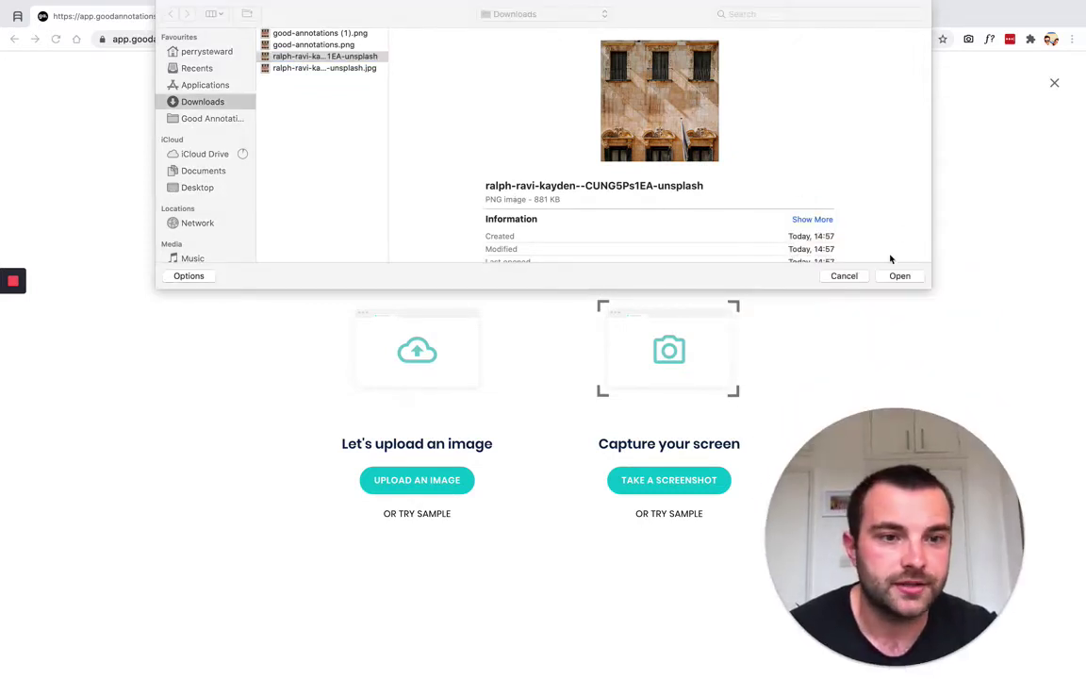
{"action": "left_click", "coordinate": [910, 281]}
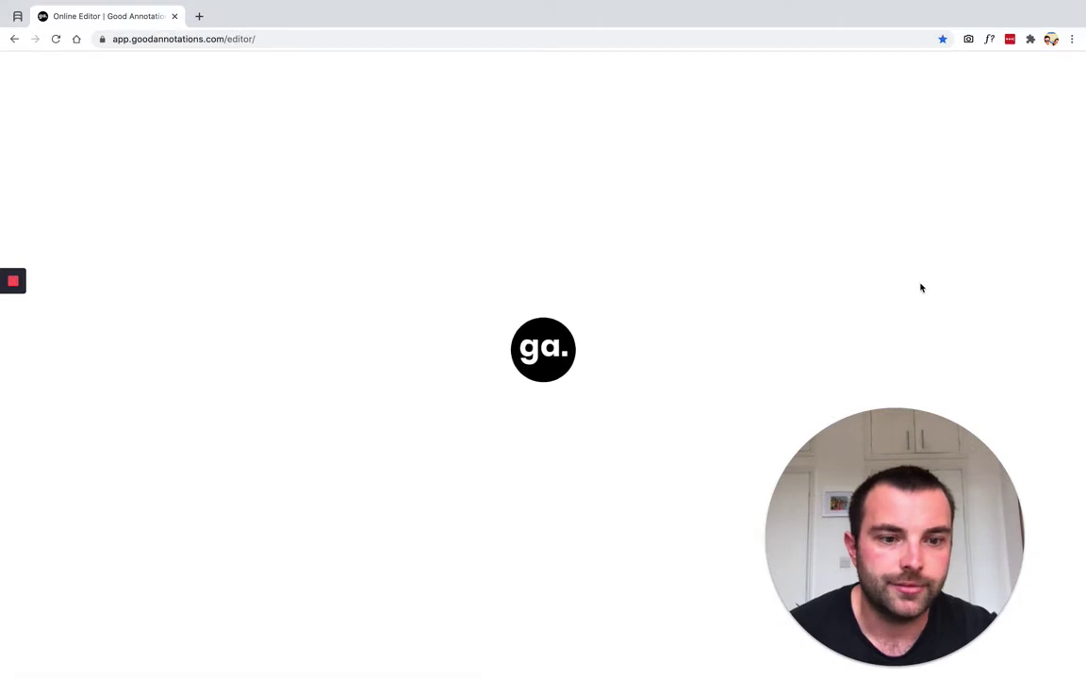
Show the Text panel's title, subtitle, body text and callout options beside the photo
{"action": "left_click_drag", "start_coordinate": [969, 452], "coordinate": [997, 304]}
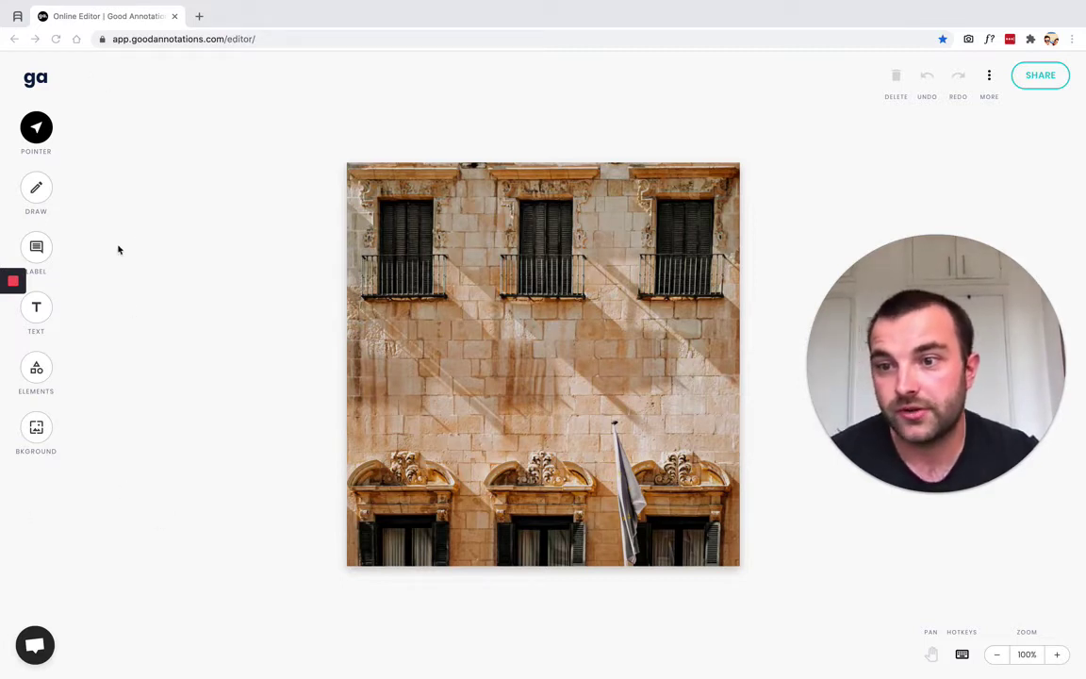
{"action": "left_click", "coordinate": [34, 311]}
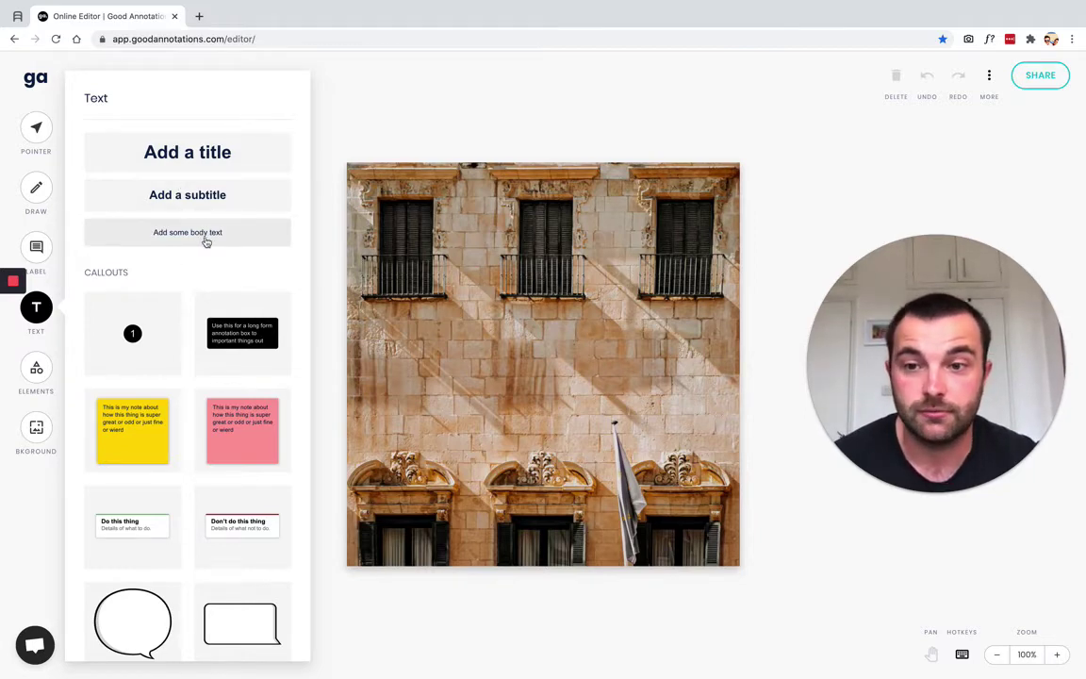
{"action": "scroll", "coordinate": [222, 270], "scroll_direction": "down", "scroll_amount": 1}
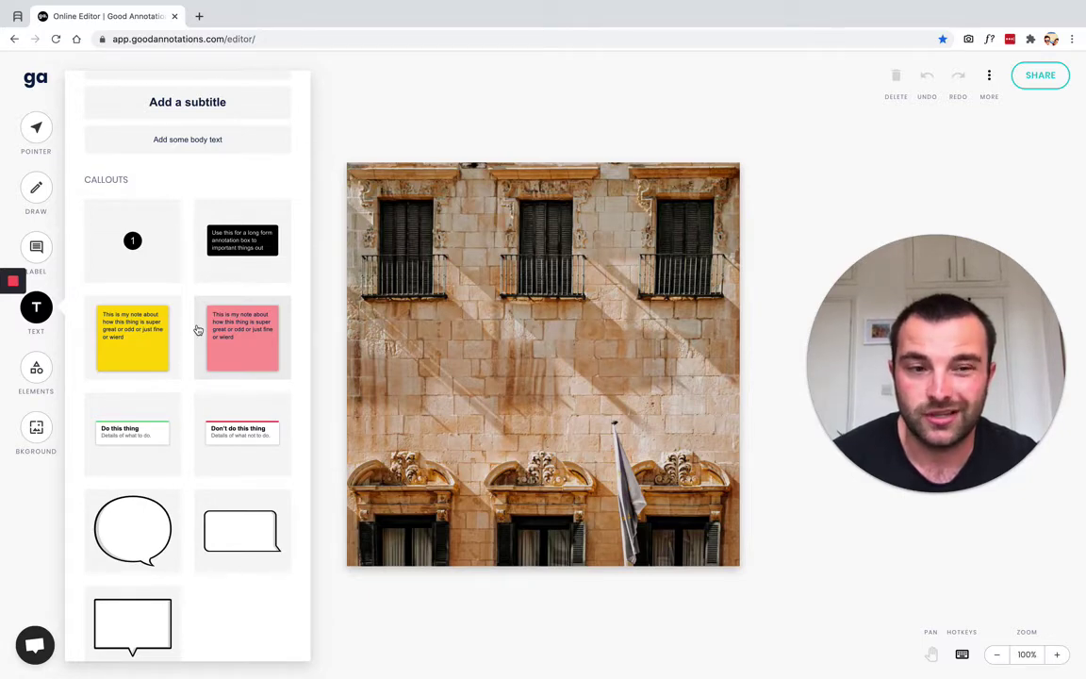
{"action": "scroll", "coordinate": [198, 329], "scroll_direction": "up", "scroll_amount": 1}
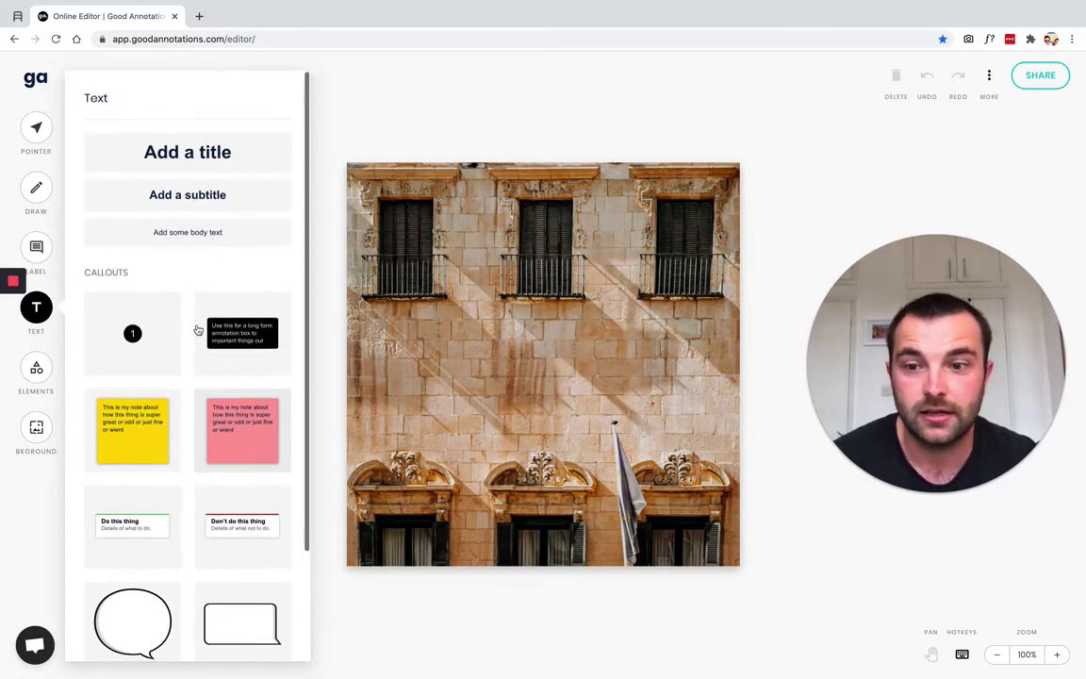
Add a large title to the photo and select its 'Add a title' placeholder text
{"action": "left_click", "coordinate": [222, 167]}
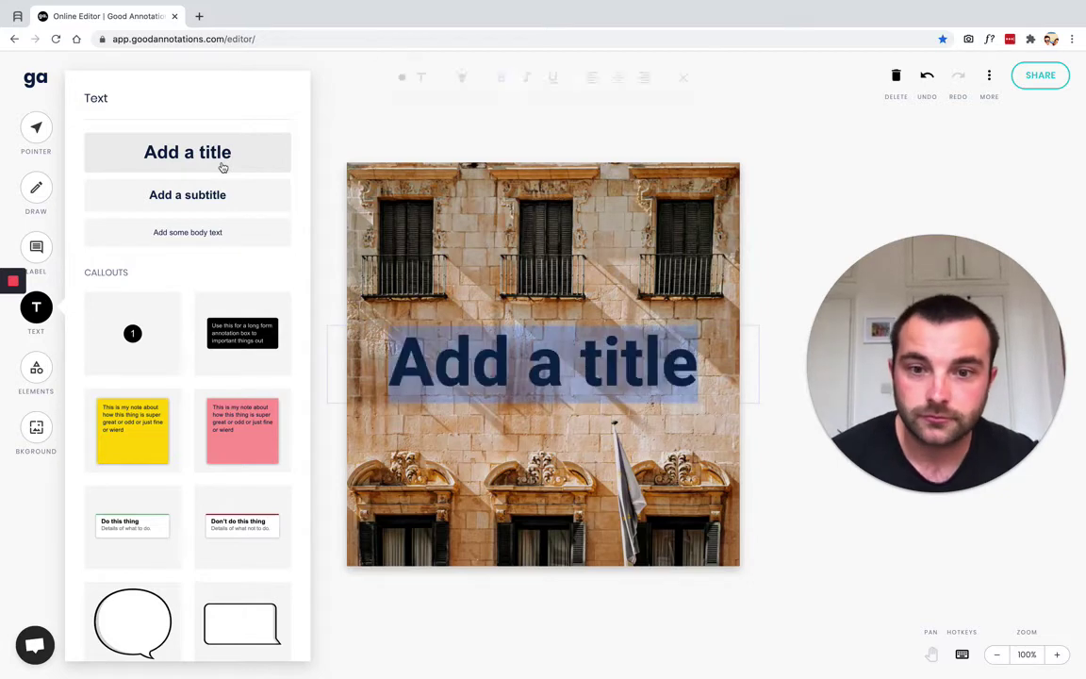
{"action": "left_click", "coordinate": [775, 170]}
{"action": "left_click_drag", "start_coordinate": [540, 383], "coordinate": [536, 384]}
{"action": "double_click", "coordinate": [537, 382]}
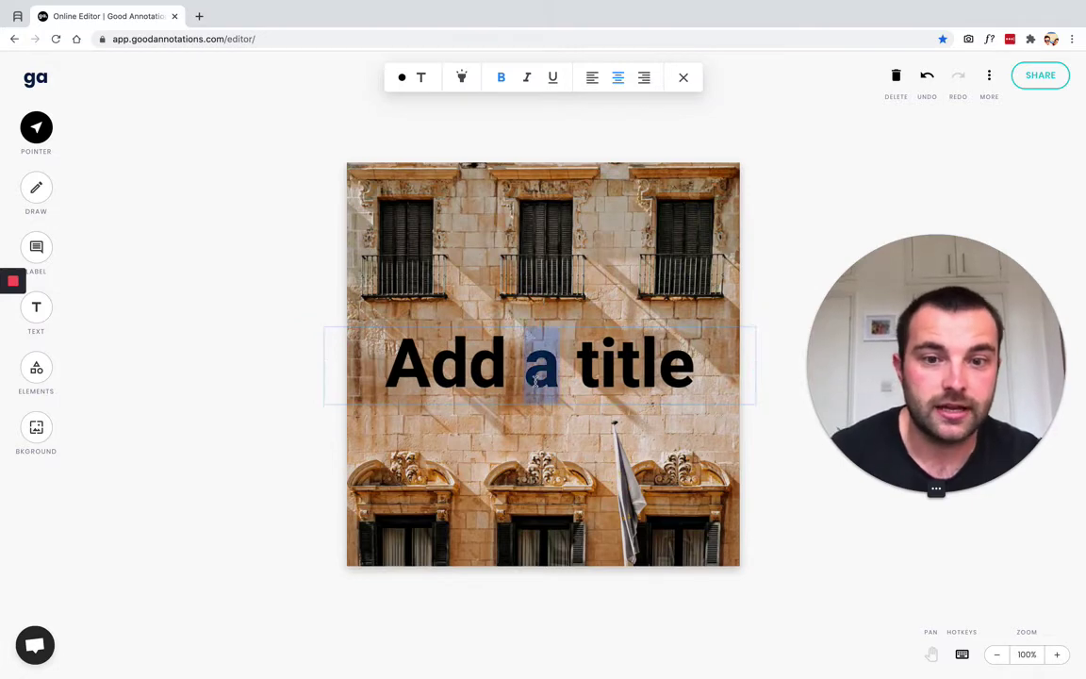
{"action": "triple_click", "coordinate": [536, 381]}
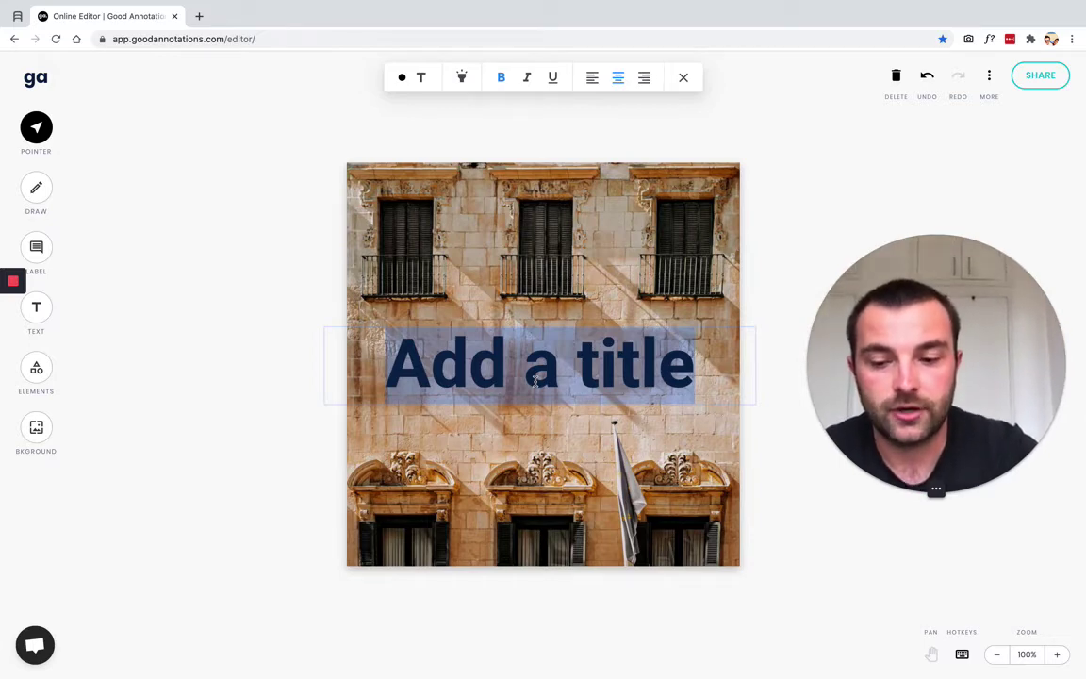
Replace the title with 'TOP 10 CITIES TO VISIT IN EUROPE' and move it up onto the photo
{"action": "type", "text": "HOW"}
{"action": "key", "text": "BackSpace"}
{"action": "key", "text": "BackSpace"}
{"action": "key", "text": "BackSpace"}
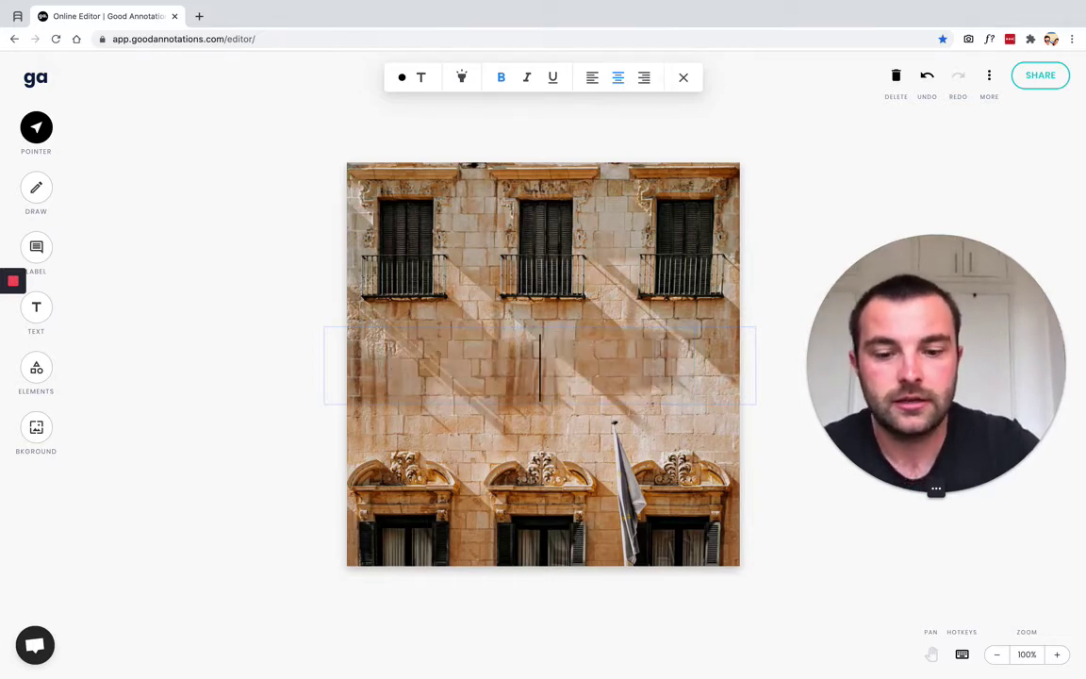
{"action": "type", "text": "TOP 10 CIT"}
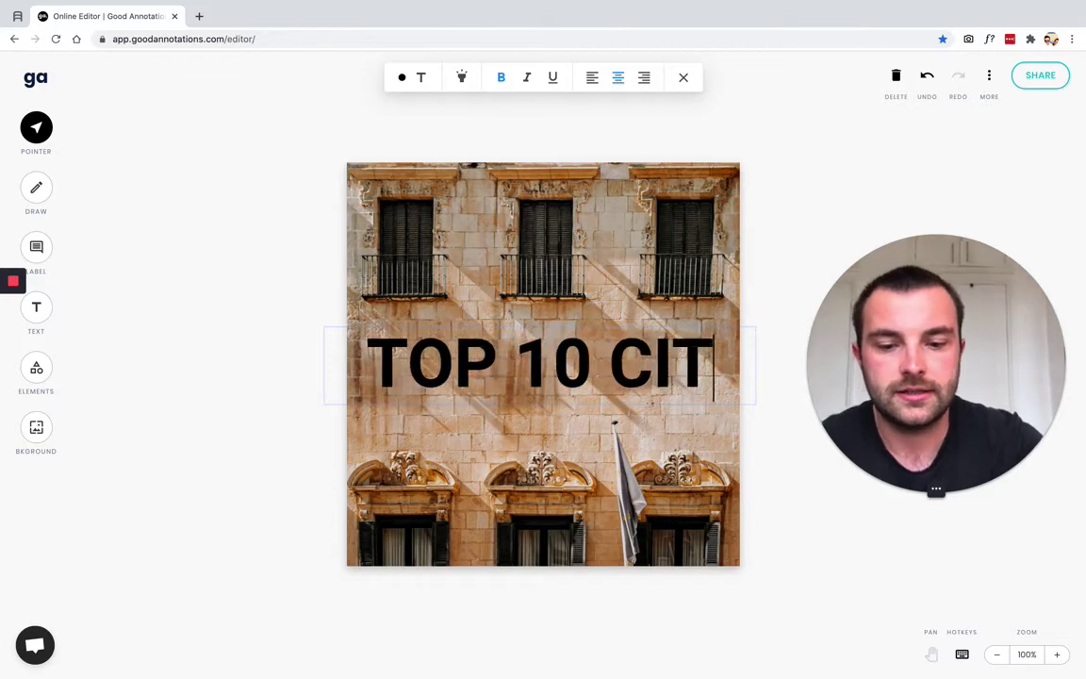
{"action": "type", "text": "IES TO VIS"}
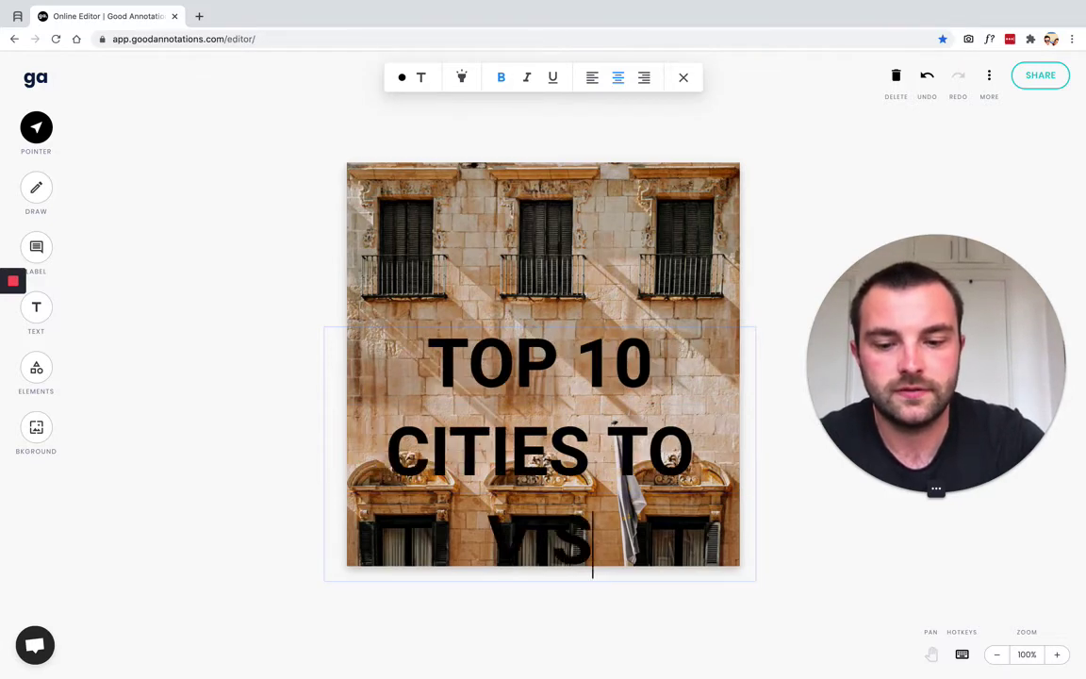
{"action": "type", "text": "IT IN EUROPE"}
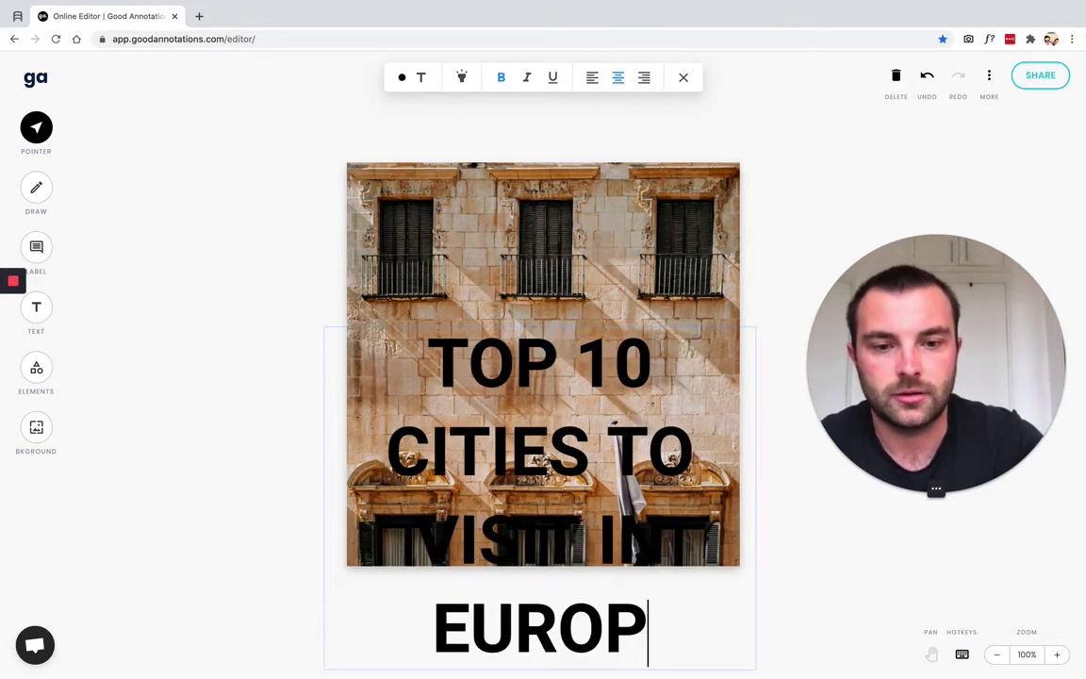
{"action": "left_click", "coordinate": [795, 497]}
{"action": "left_click_drag", "start_coordinate": [605, 476], "coordinate": [604, 349]}
{"action": "left_click", "coordinate": [805, 220]}
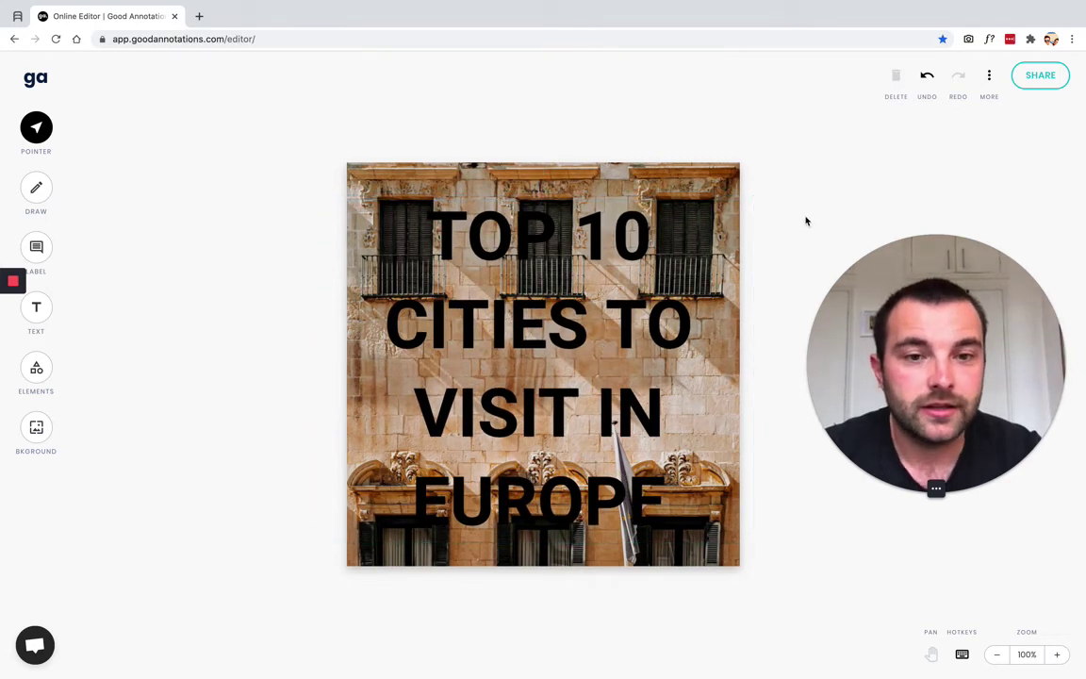
{"action": "left_click", "coordinate": [627, 347]}
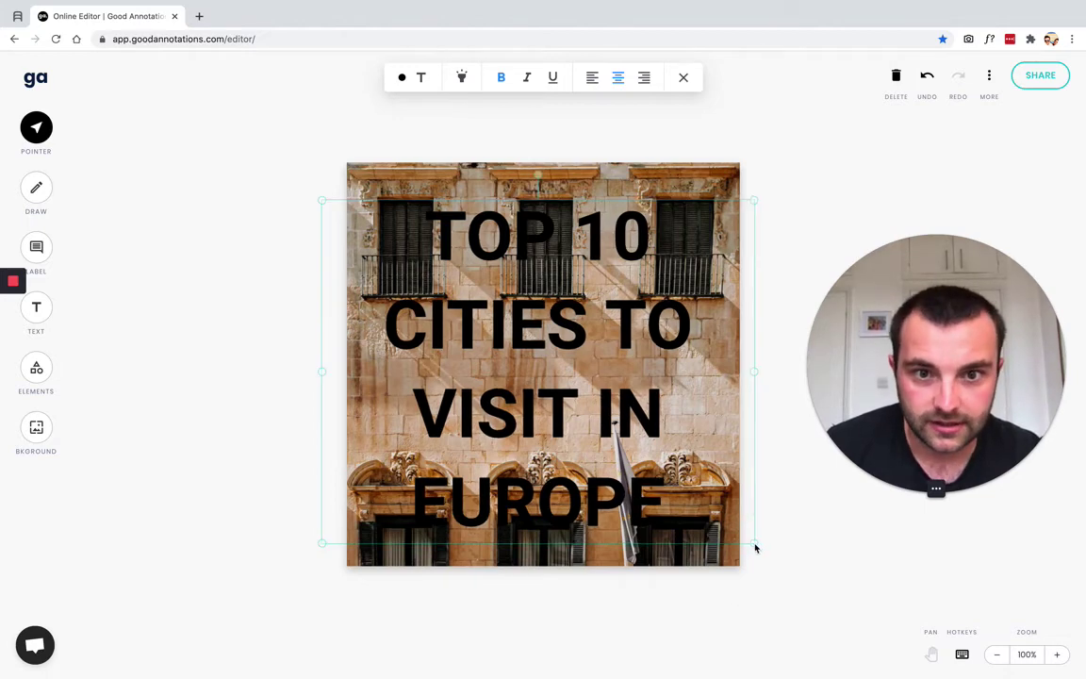
Resize the headline box so it wraps as 'TOP 10 CITIES TO / VISIT IN EUROPE' and centre it vertically
{"action": "left_click_drag", "start_coordinate": [755, 547], "coordinate": [563, 395]}
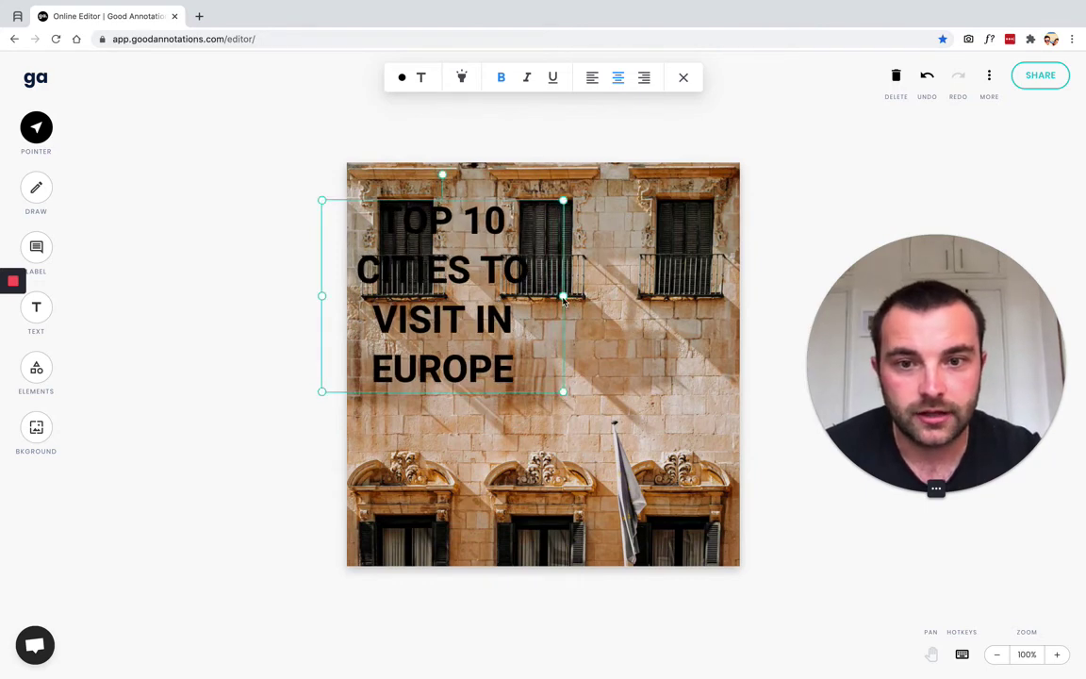
{"action": "left_click_drag", "start_coordinate": [564, 300], "coordinate": [740, 297]}
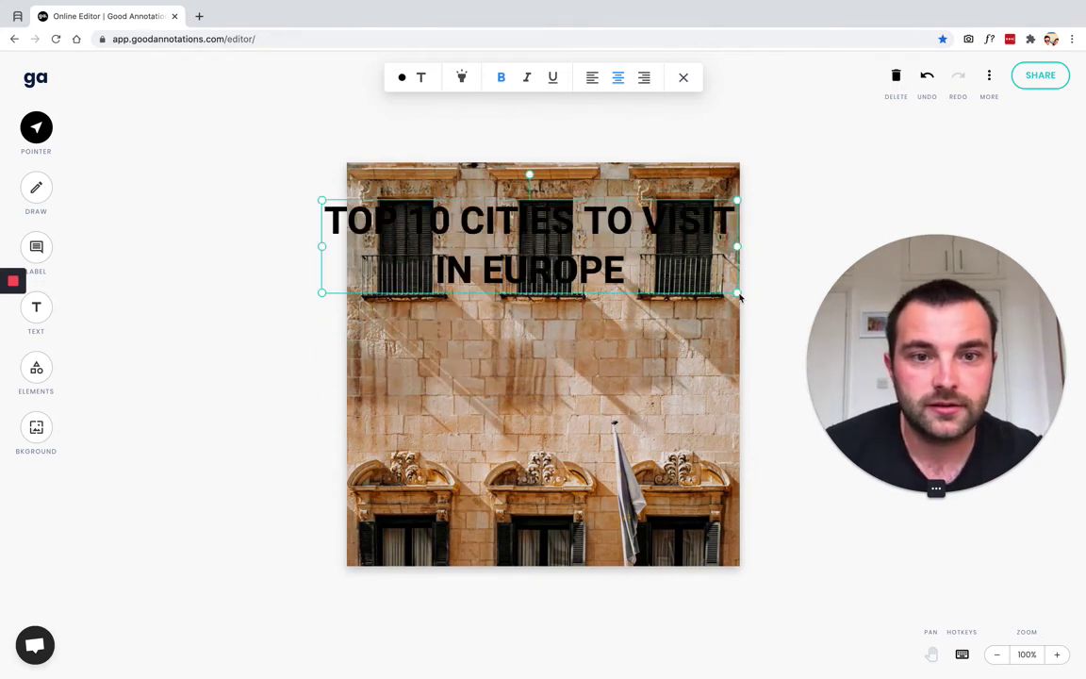
{"action": "left_click_drag", "start_coordinate": [737, 250], "coordinate": [718, 252]}
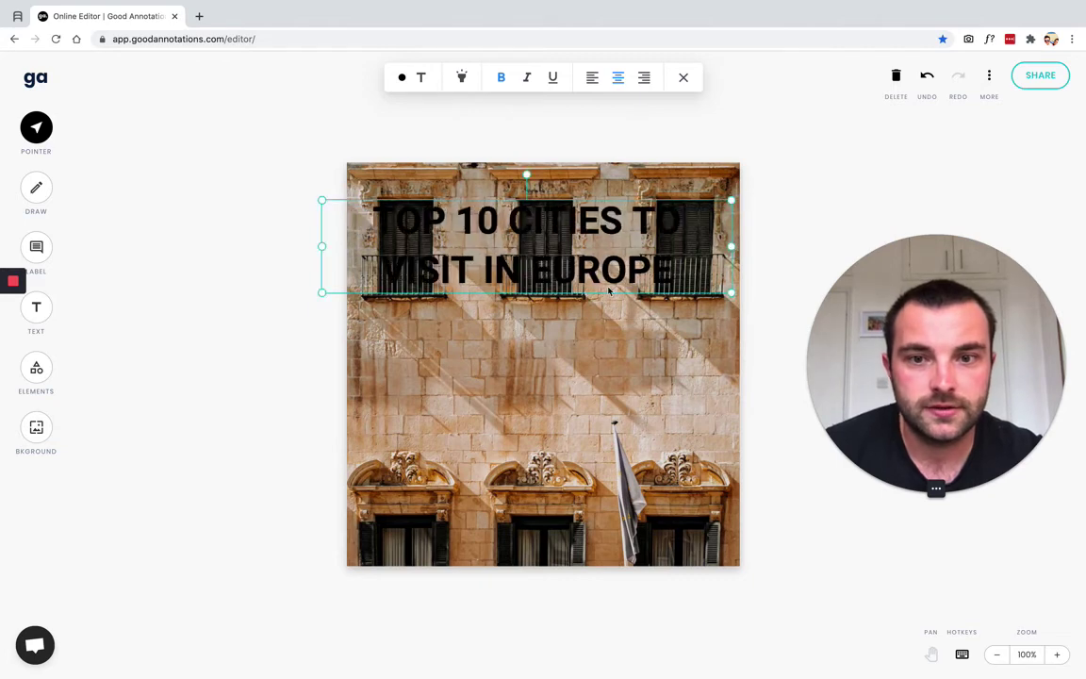
{"action": "left_click_drag", "start_coordinate": [608, 291], "coordinate": [618, 390]}
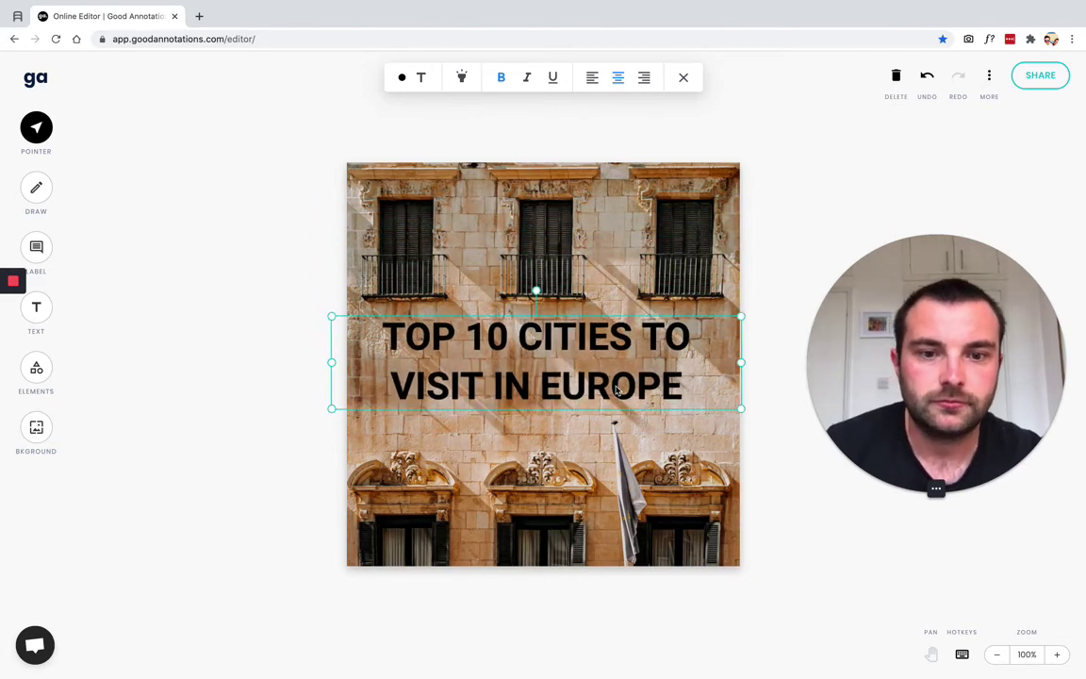
{"action": "left_click", "coordinate": [641, 232]}
{"action": "left_click", "coordinate": [561, 391]}
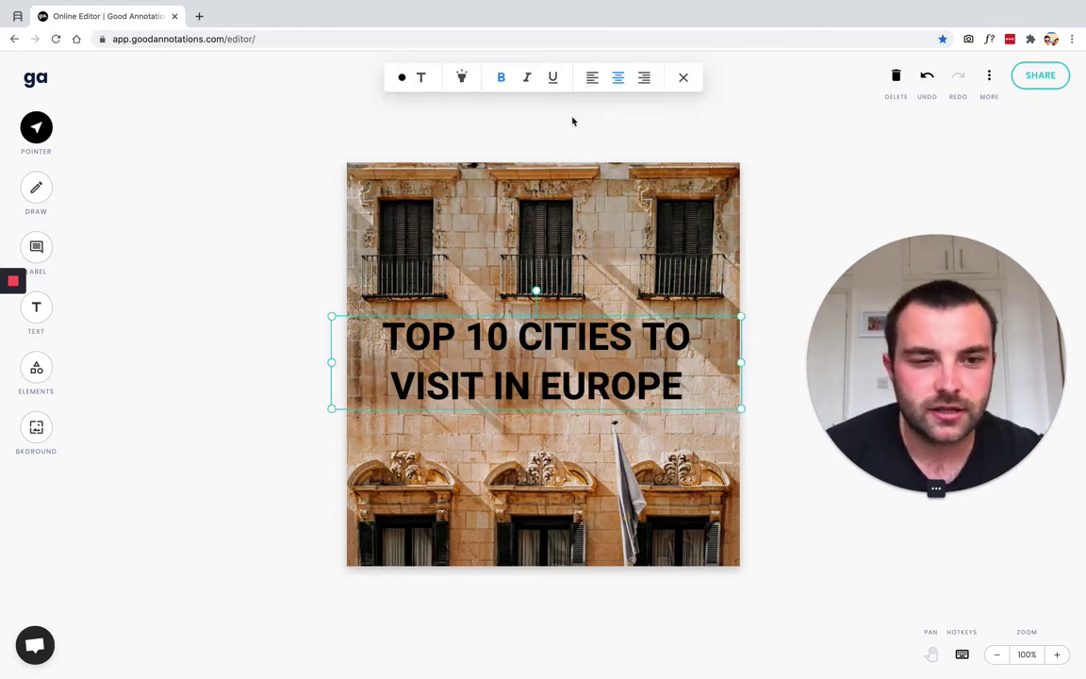
Change the headline text colour to white
{"action": "left_click", "coordinate": [402, 79]}
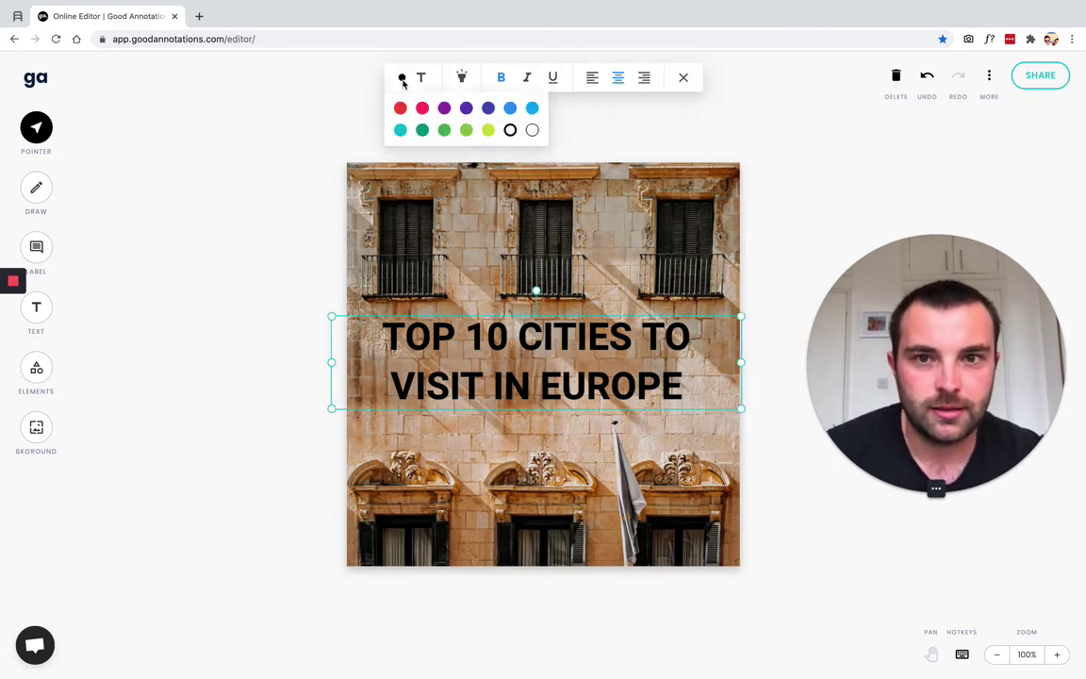
{"action": "left_click", "coordinate": [532, 109]}
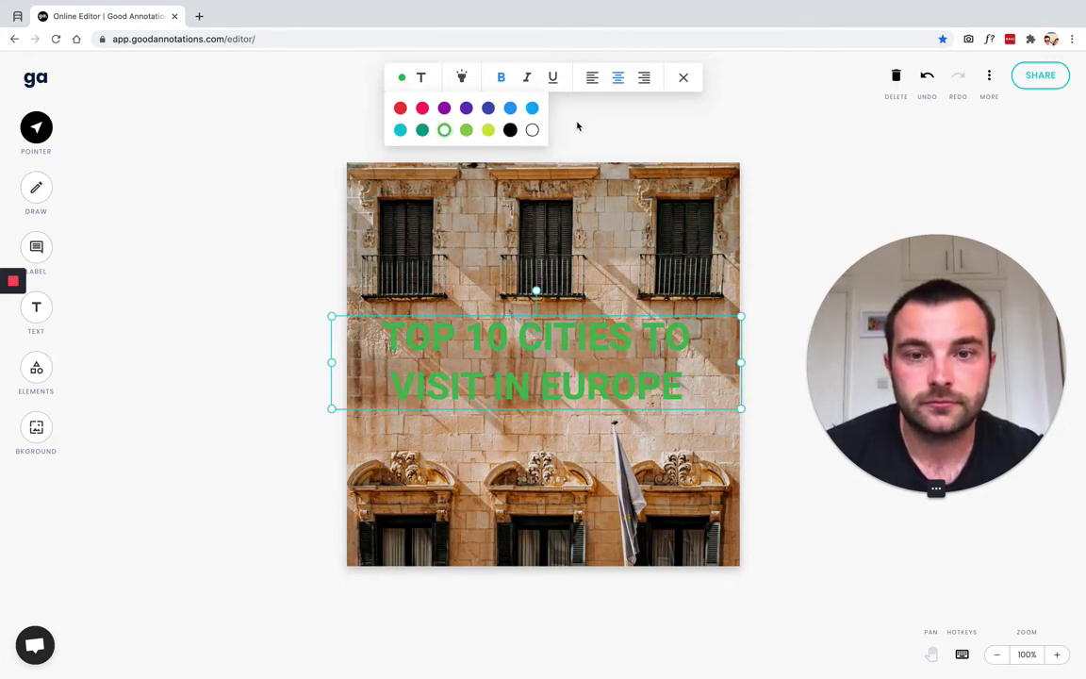
{"action": "left_click", "coordinate": [533, 132]}
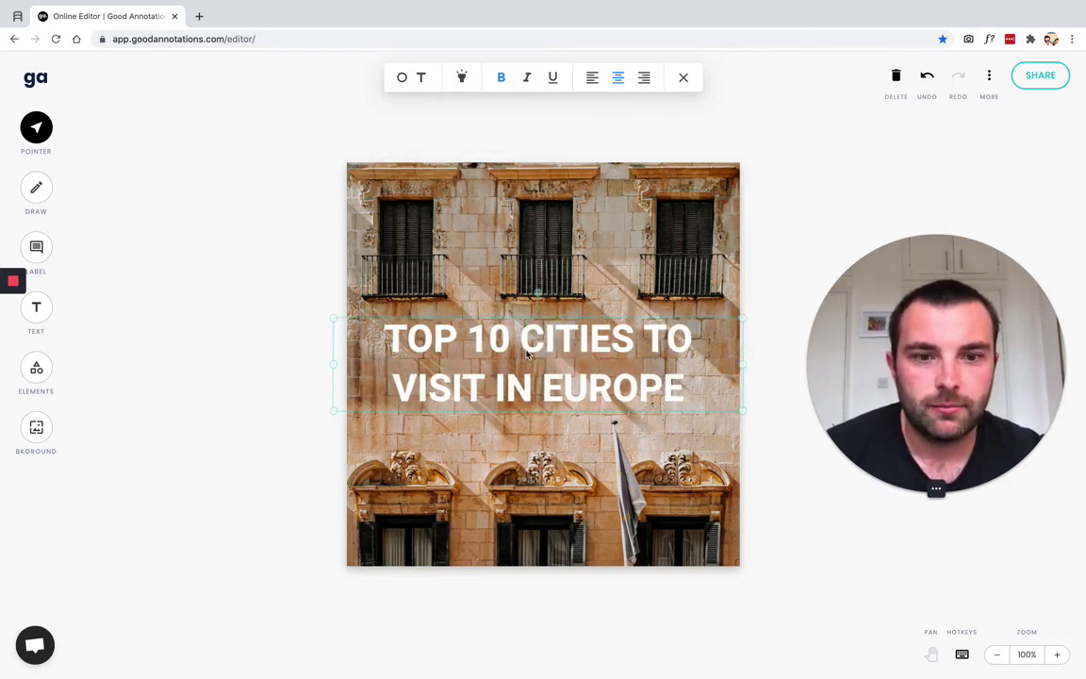
{"action": "left_click", "coordinate": [795, 256]}
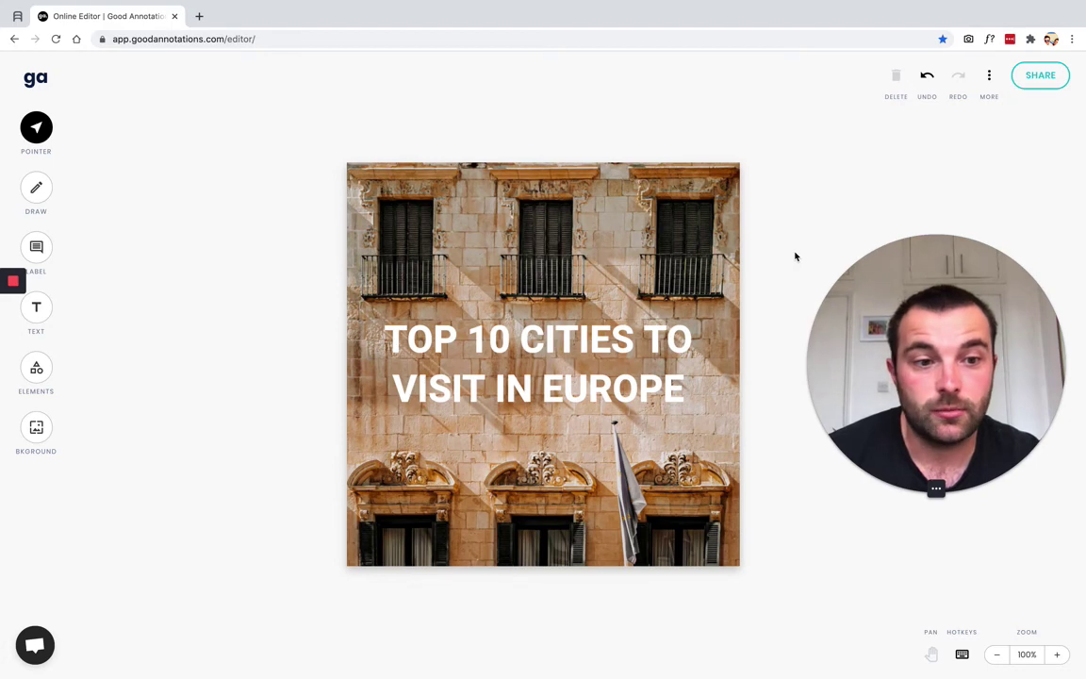
Download the design as good-annotations (2).png and open it in Preview
{"action": "left_click", "coordinate": [991, 80]}
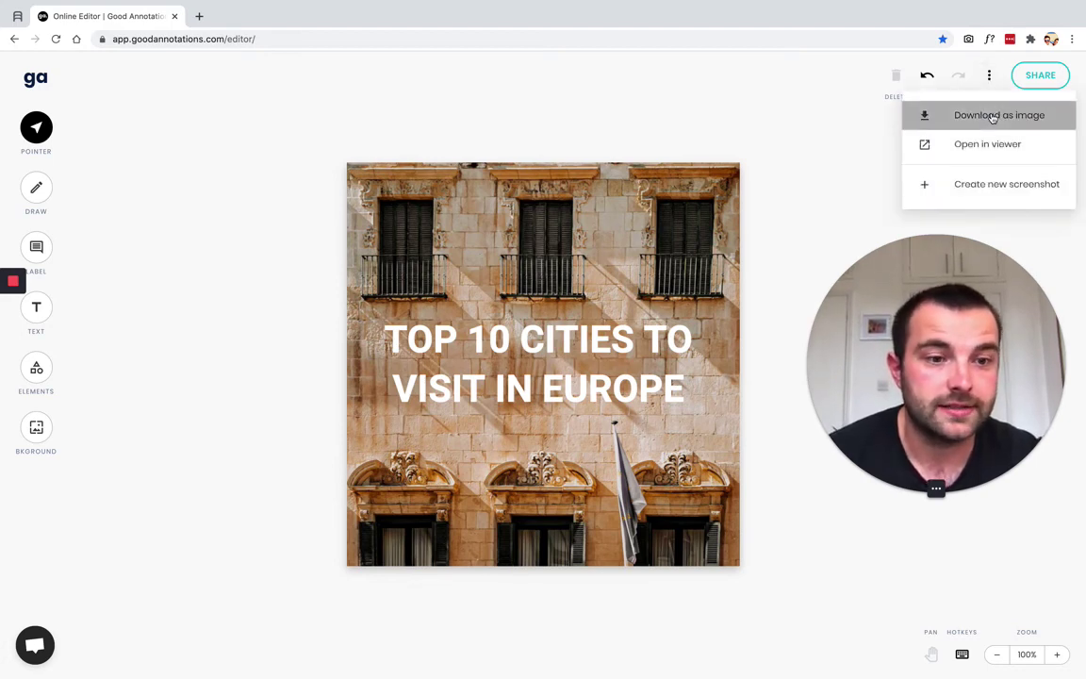
{"action": "left_click", "coordinate": [992, 115]}
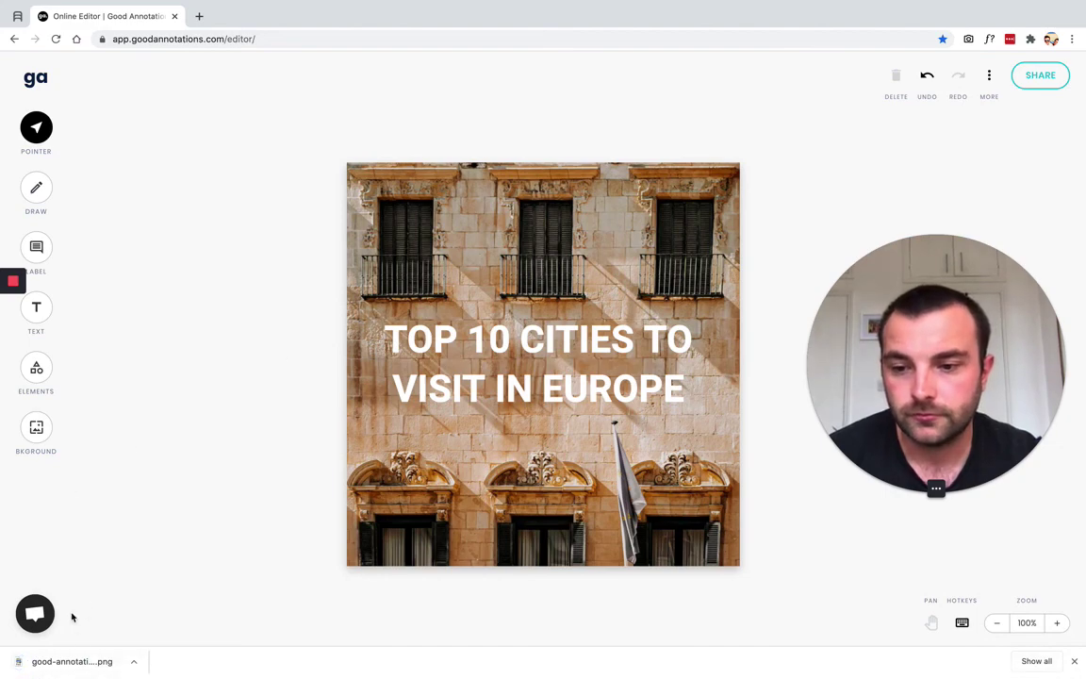
{"action": "left_click", "coordinate": [76, 661]}
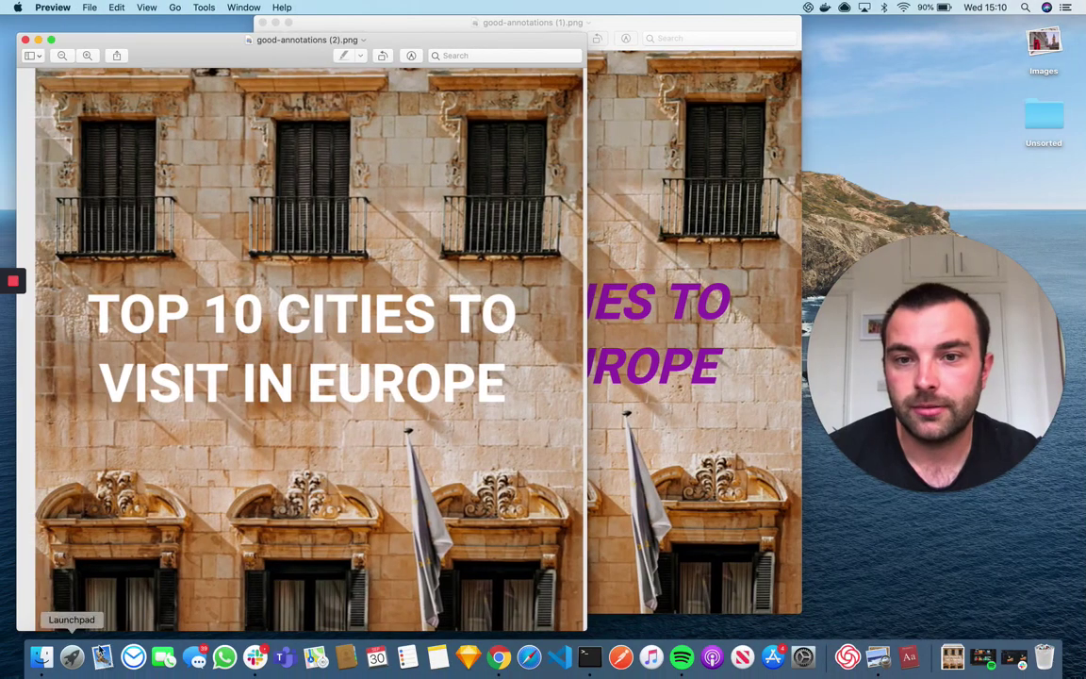
{"action": "left_click_drag", "start_coordinate": [295, 28], "coordinate": [447, 30]}
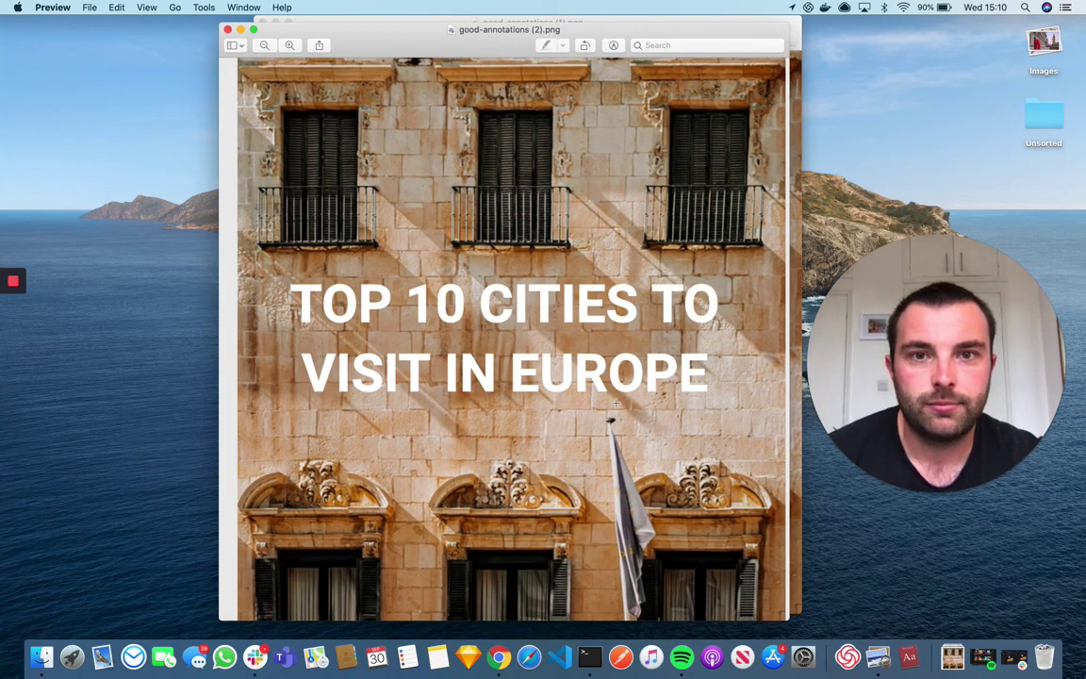